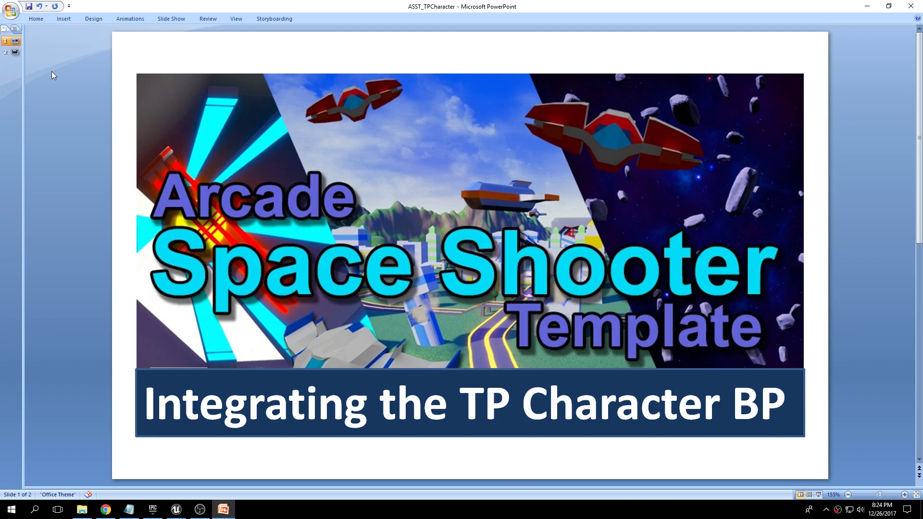
Show slide 2, 'In this video', which lists the tutorial's five steps.
left_click(13, 53)
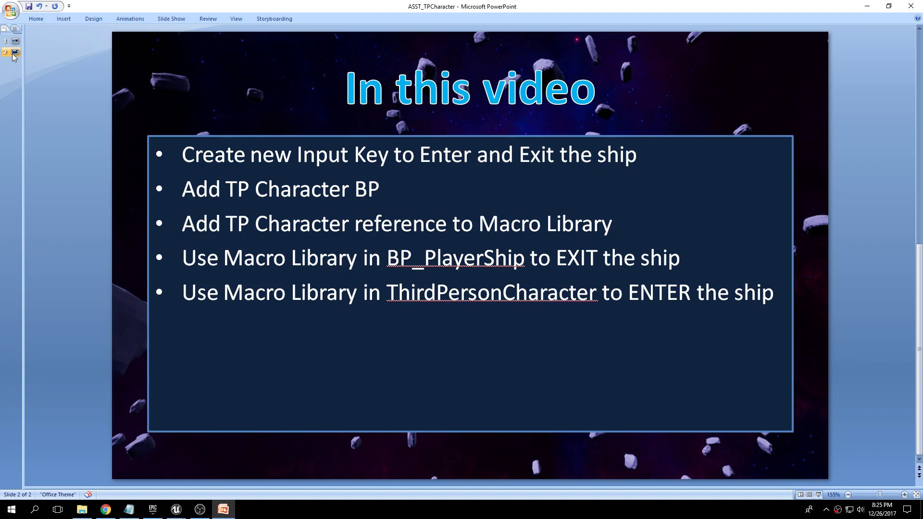
Highlight the first agenda bullet about the input key, then switch to the ASST_YT_TPC Unreal Editor.
left_click(14, 52)
double_click(433, 297)
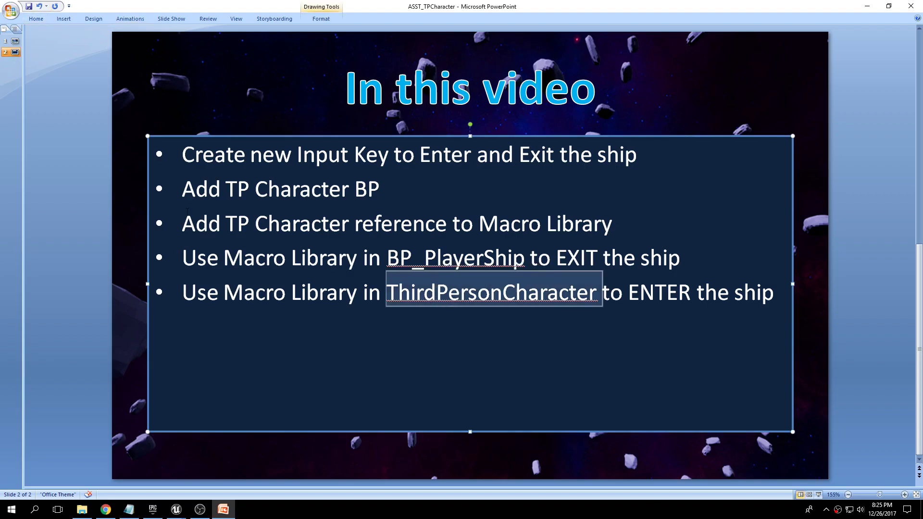
left_click(85, 191)
left_click_drag(641, 154, 214, 147)
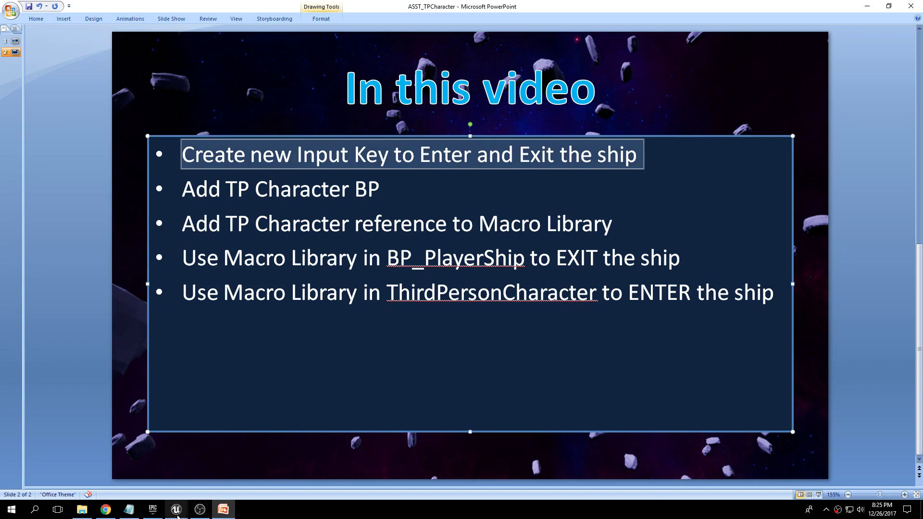
mouse_move(176, 509)
left_click(209, 476)
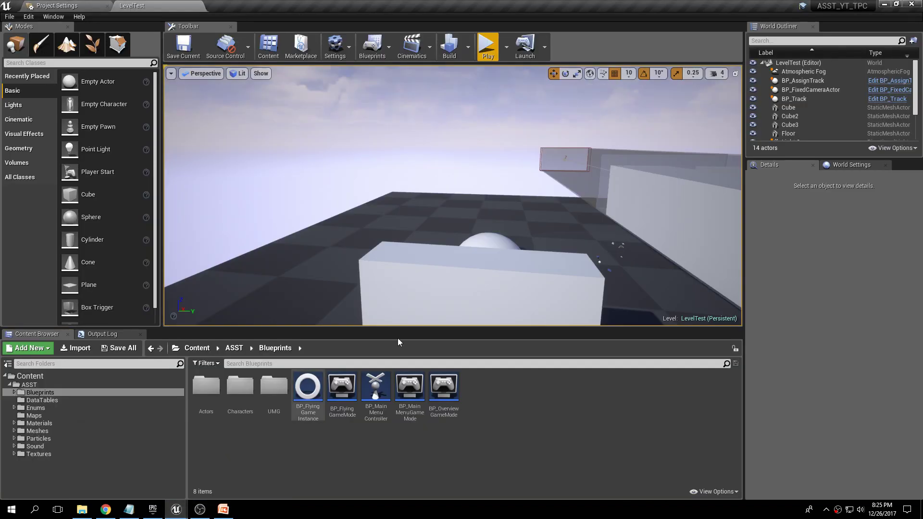
In Project Settings Input, add action mapping EnterExitShip bound to keyboard X, then return to LevelTest.
right_click_drag(385, 183, 452, 136)
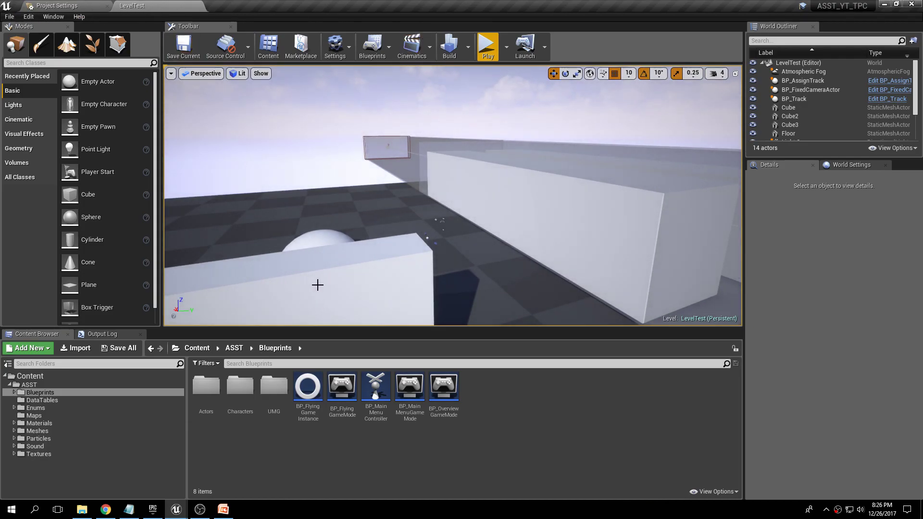
left_click(72, 7)
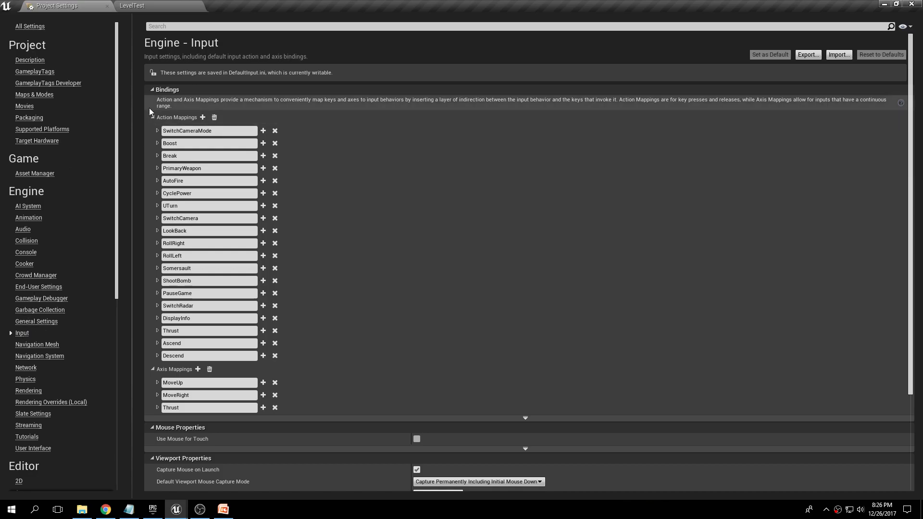
left_click(202, 117)
left_click(166, 369)
type("EnterExitShip")
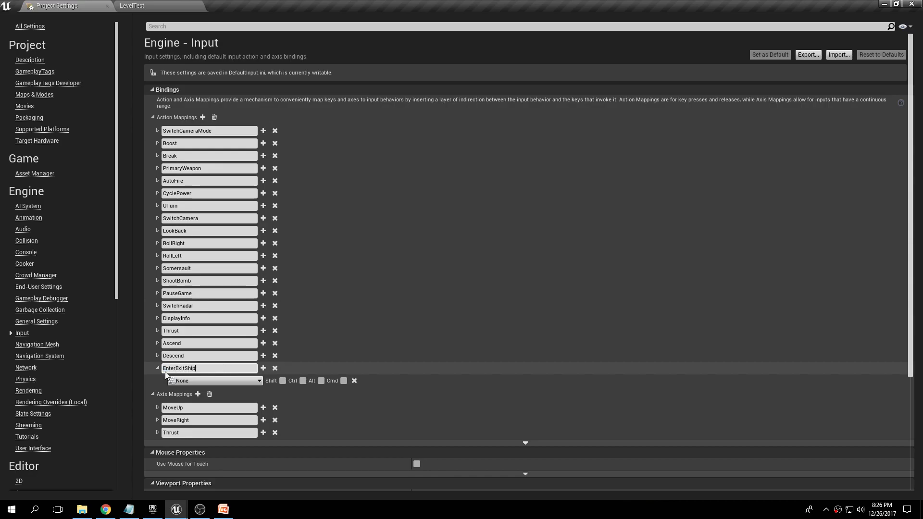
left_click(181, 381)
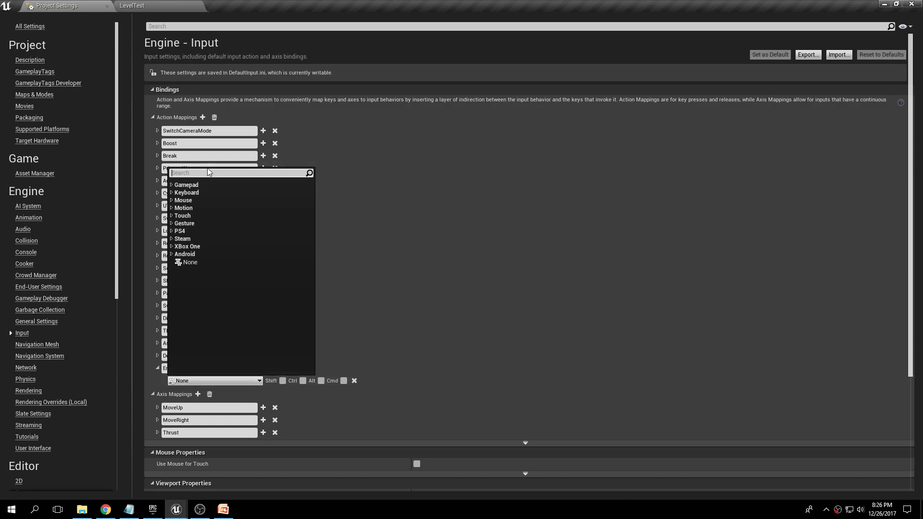
type("X")
left_click(173, 185)
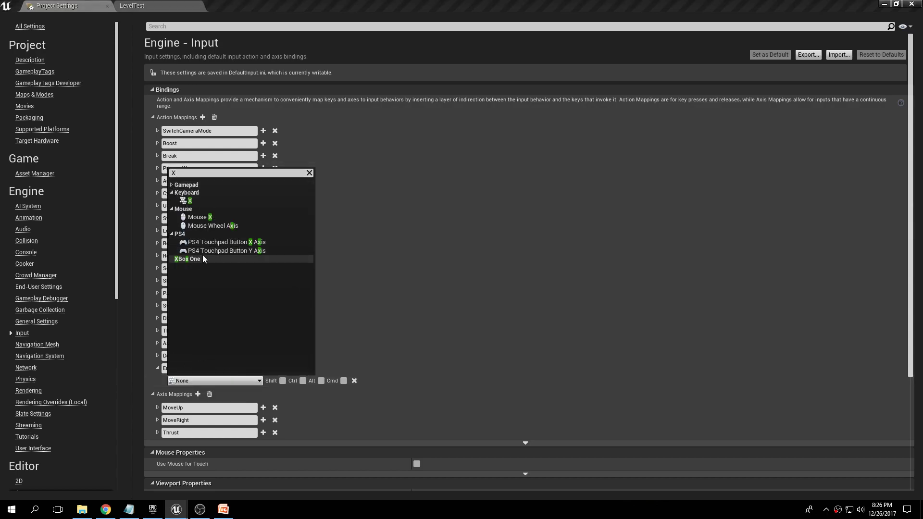
left_click(190, 200)
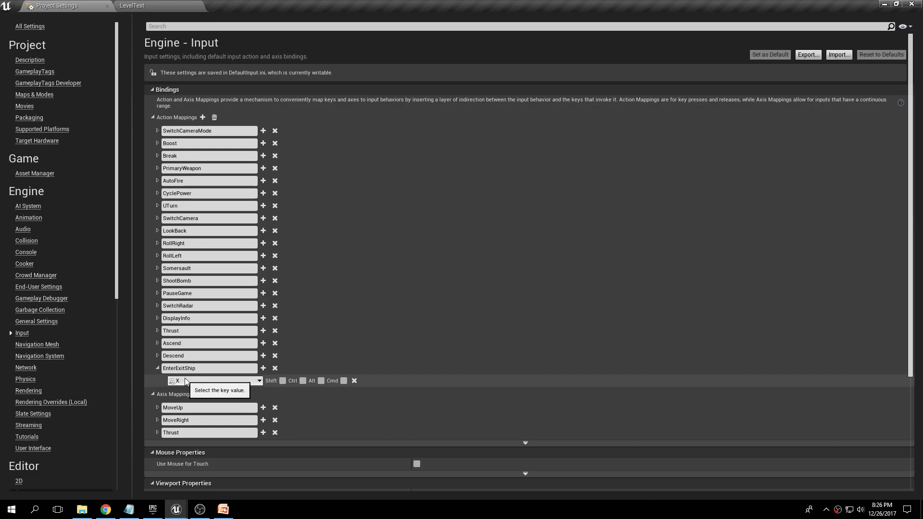
left_click(163, 6)
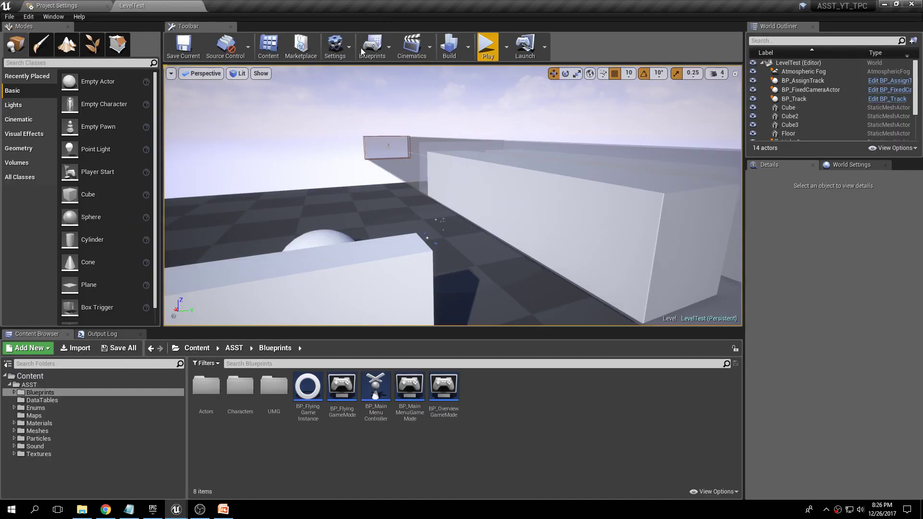
Test-play the level, then place BP_EnableThrustMode from Blueprints > Actors > GameModes into the viewport.
left_click(490, 44)
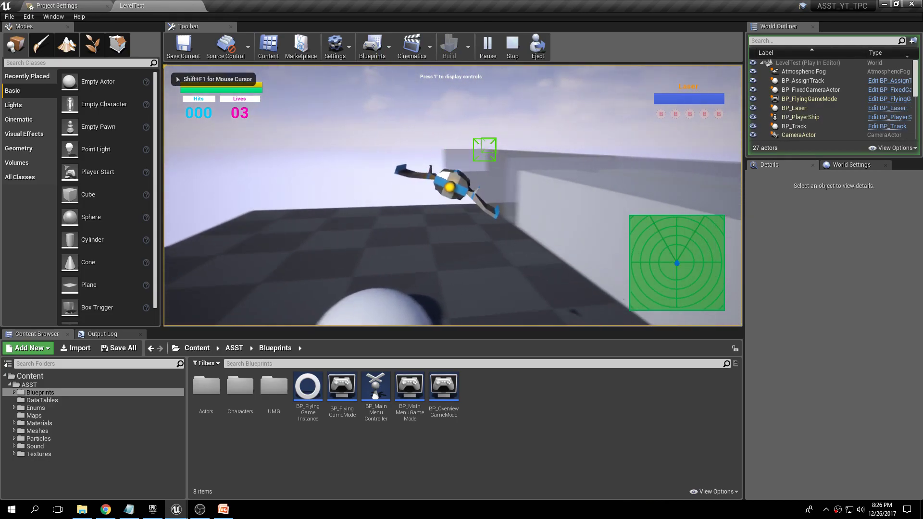
key("Escape")
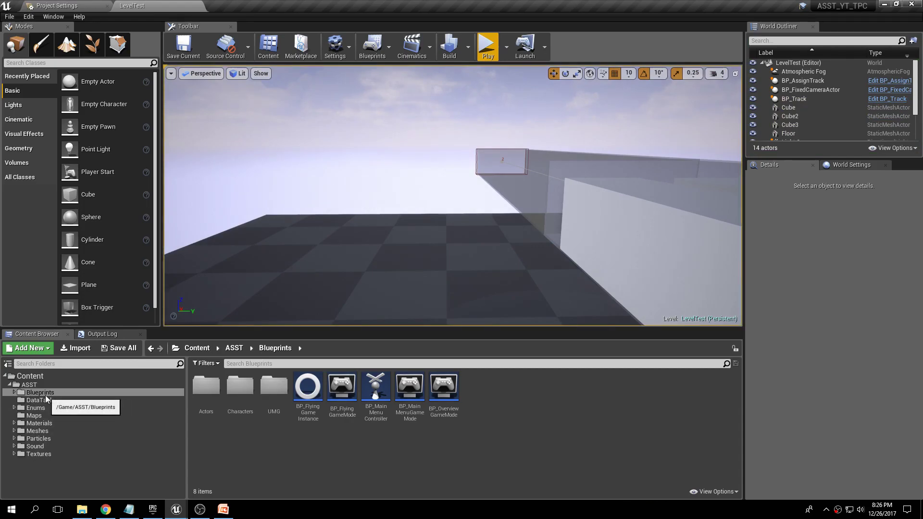
left_click(206, 395)
double_click(206, 395)
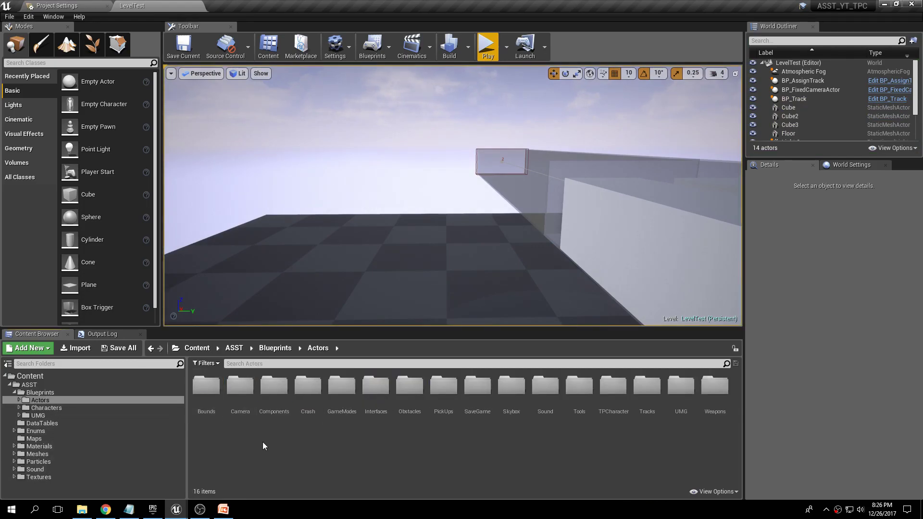
left_click(342, 385)
double_click(342, 384)
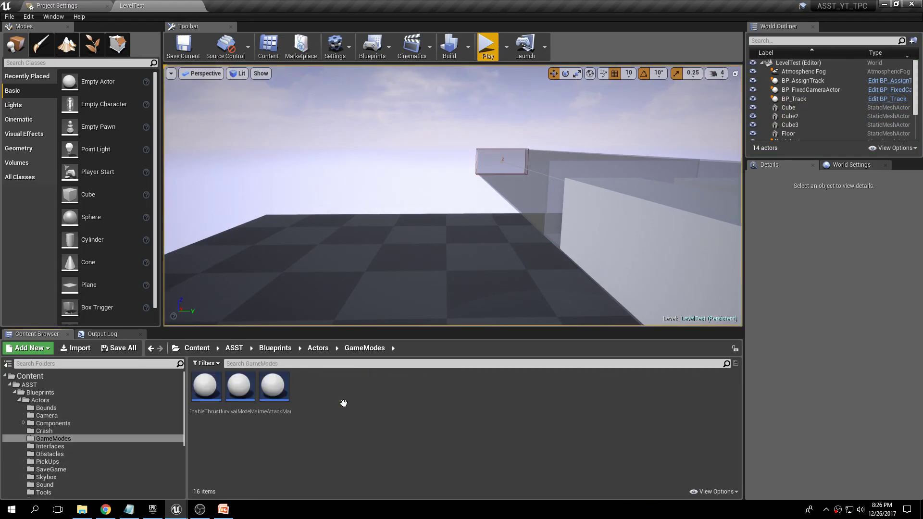
left_click_drag(205, 387, 505, 248)
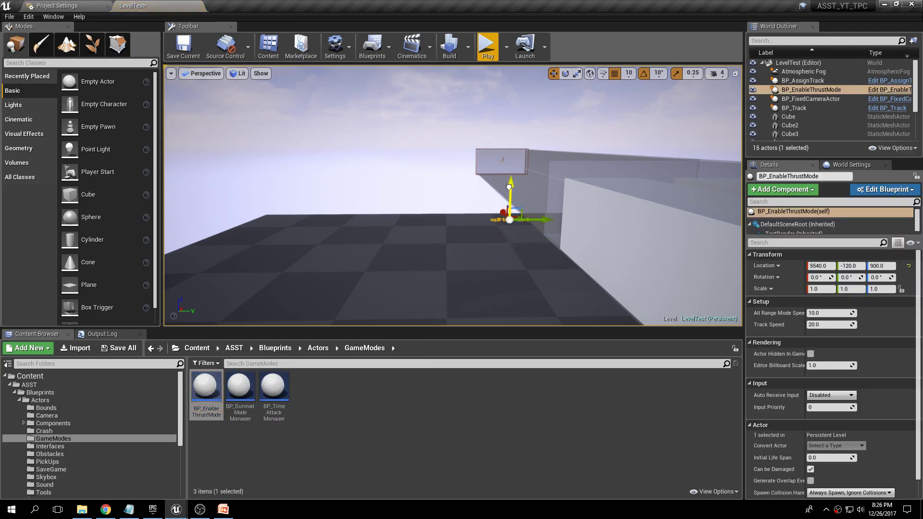
left_click(423, 133)
Save the LevelTest map via Save All and test-play it again.
left_click(119, 347)
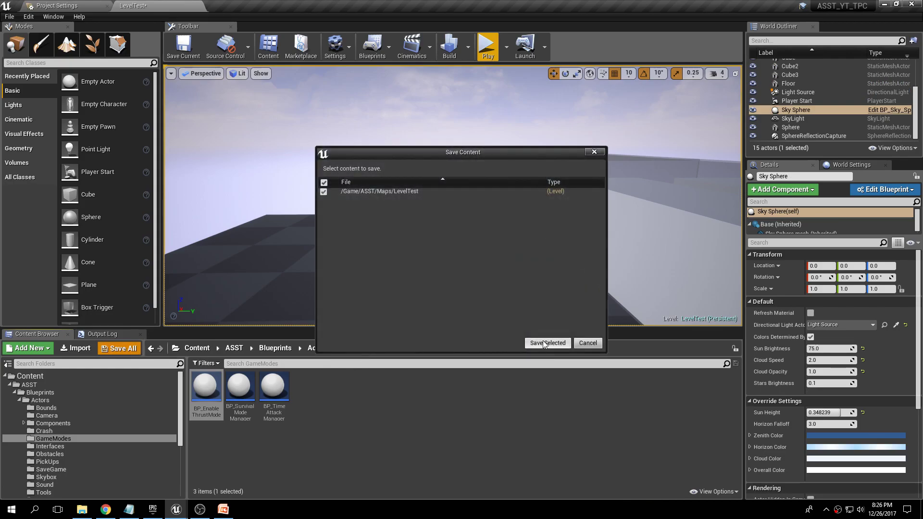
left_click(529, 342)
left_click(486, 47)
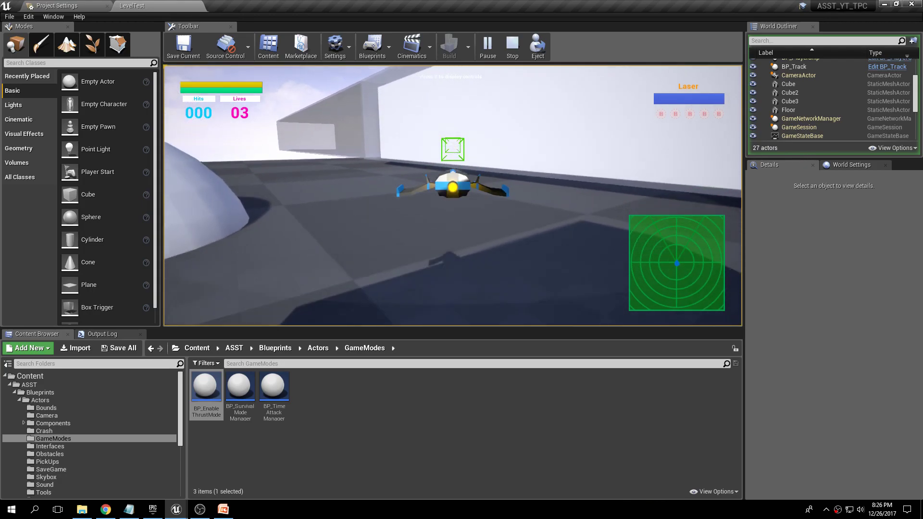
key("Escape")
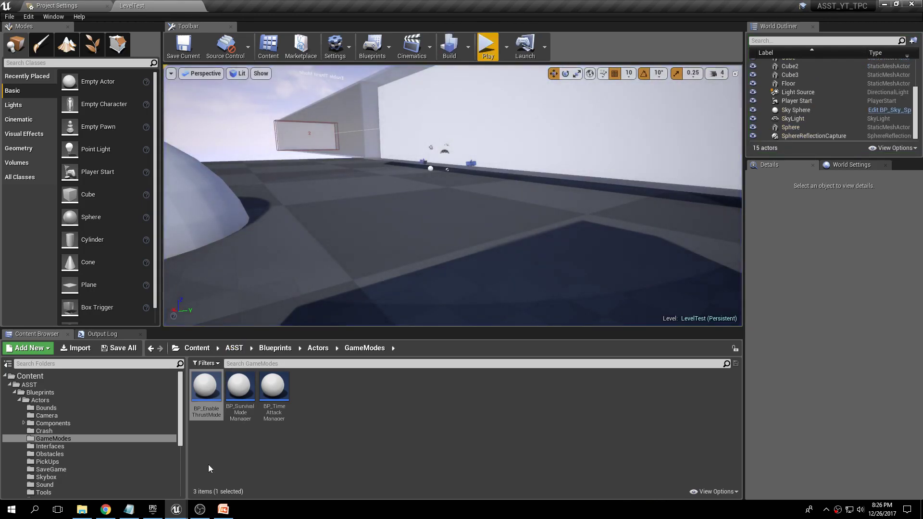
Check the PowerPoint presentation, return to the editor, and collapse the ASST folder tree.
left_click(223, 509)
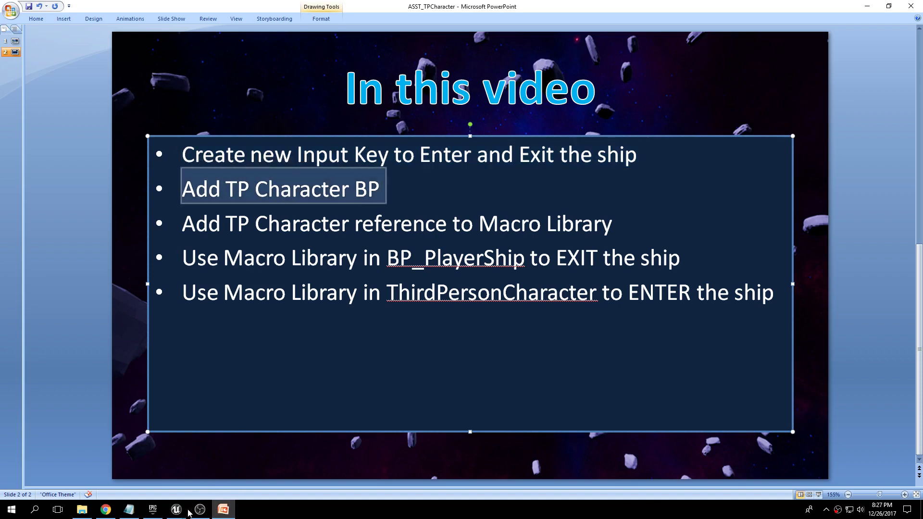
mouse_move(180, 516)
left_click(205, 457)
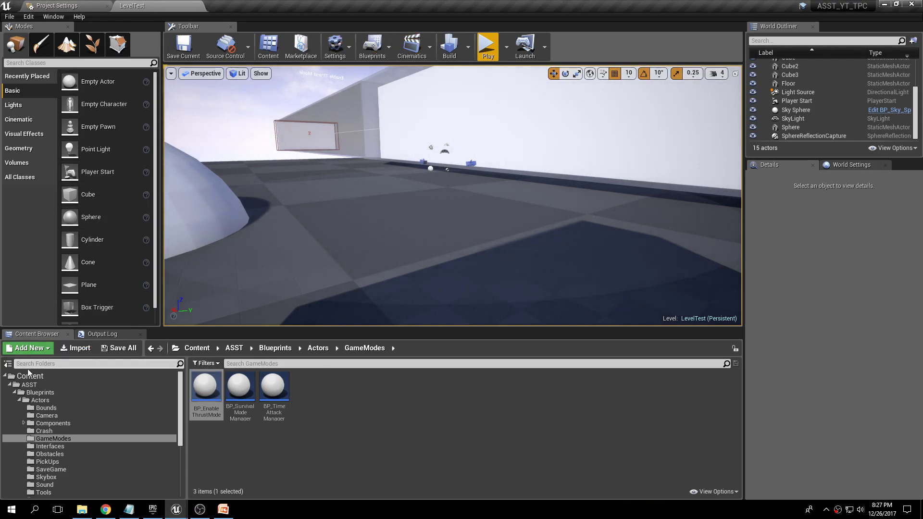
left_click(10, 385)
Add the Third Person feature pack to the project through Add Feature or Content Pack.
left_click(29, 380)
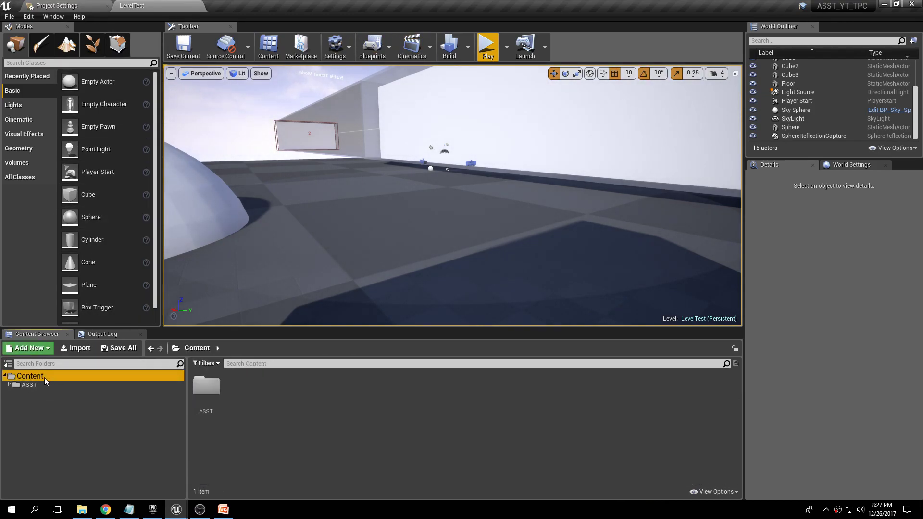
left_click(27, 348)
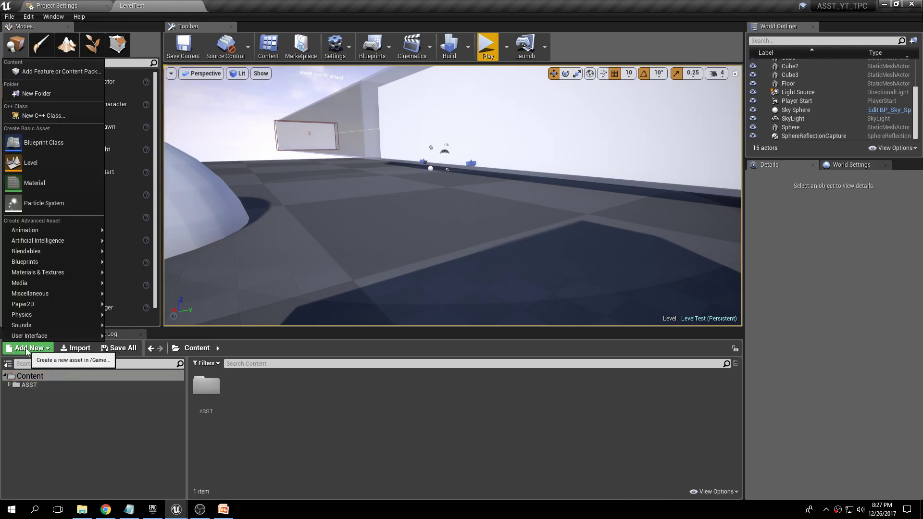
left_click(66, 71)
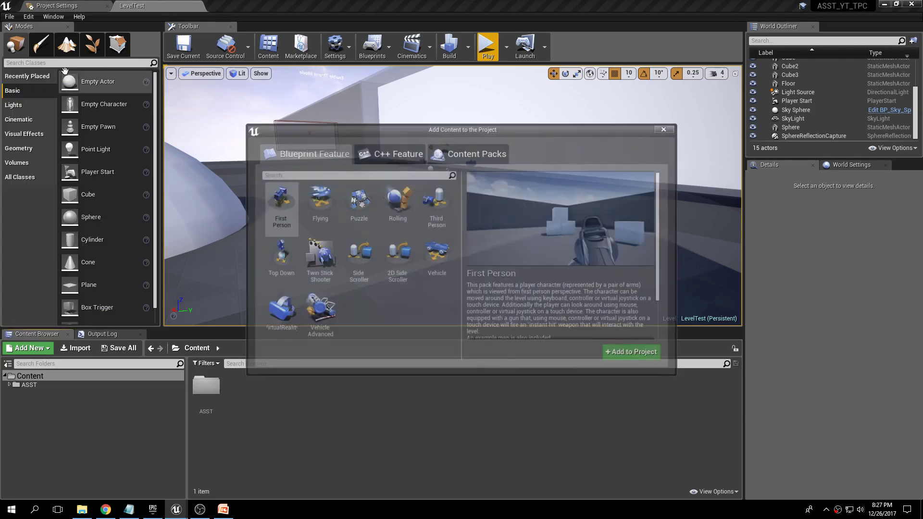
left_click_drag(334, 133, 309, 109)
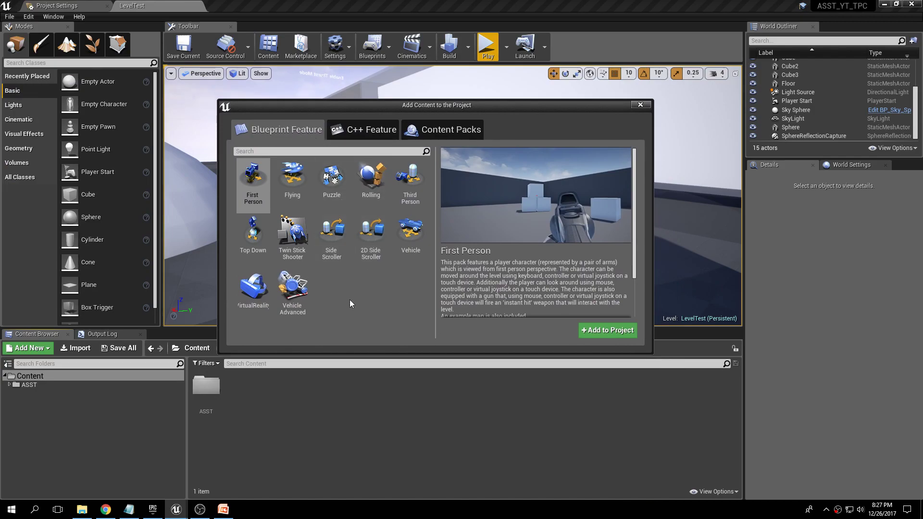
left_click(417, 183)
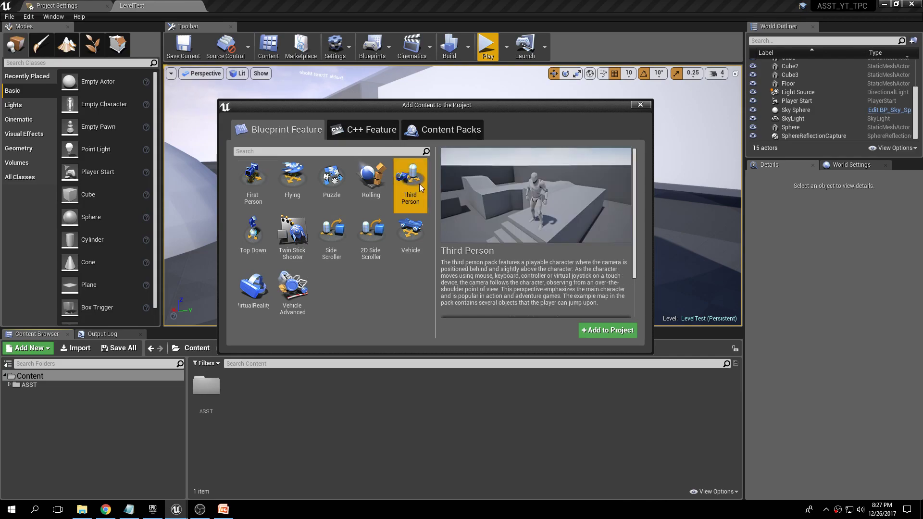
left_click(252, 185)
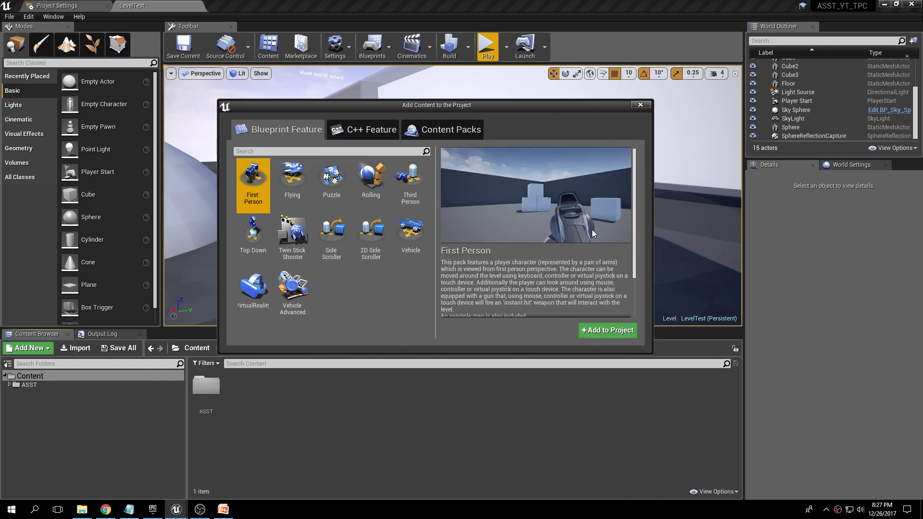
left_click(414, 186)
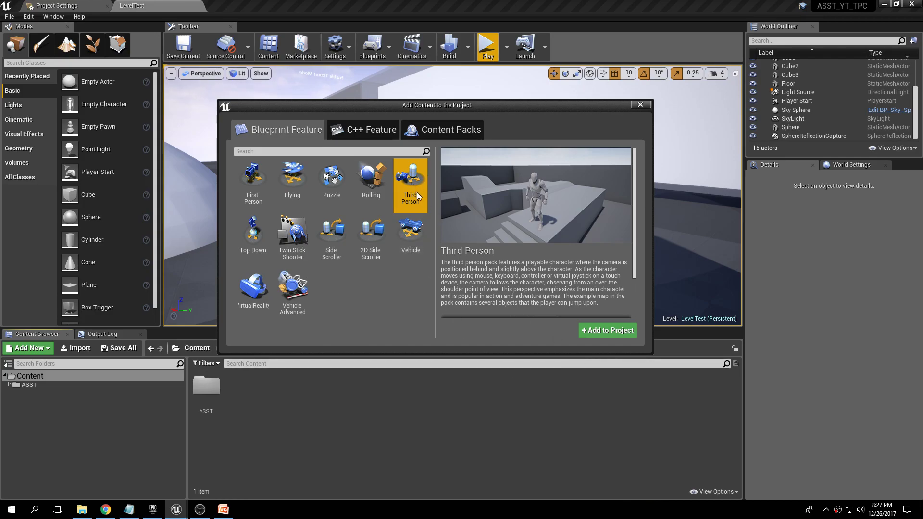
left_click(609, 330)
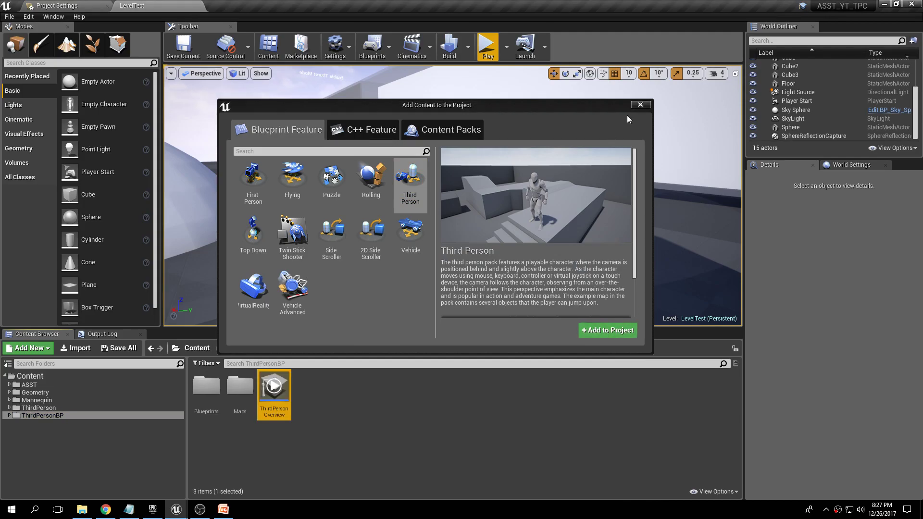
left_click(640, 105)
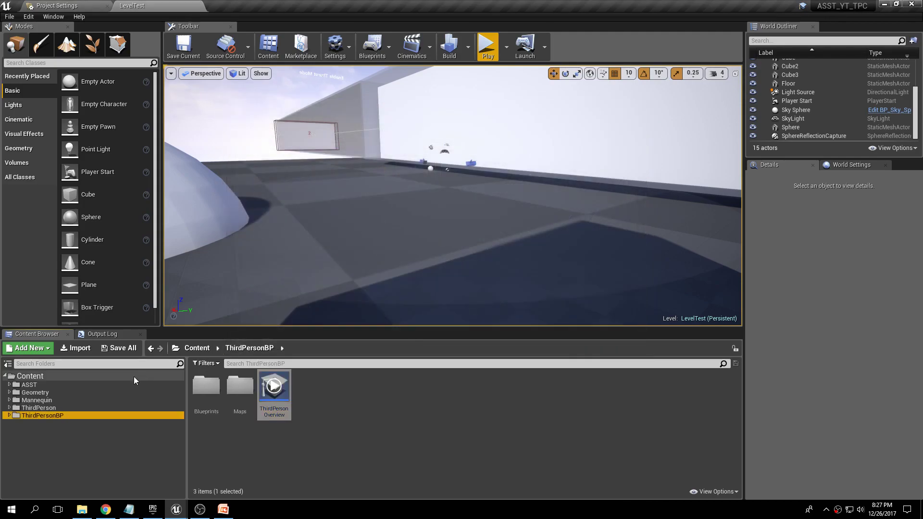
Show the ASST folder, highlight the Macro Library bullet in PowerPoint, then return to Unreal.
left_click(30, 385)
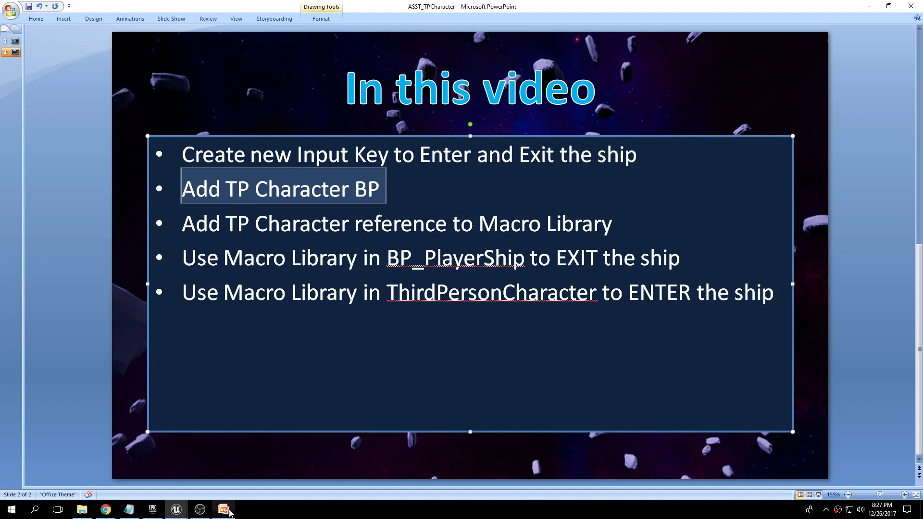
left_click(223, 509)
left_click_drag(618, 224, 207, 211)
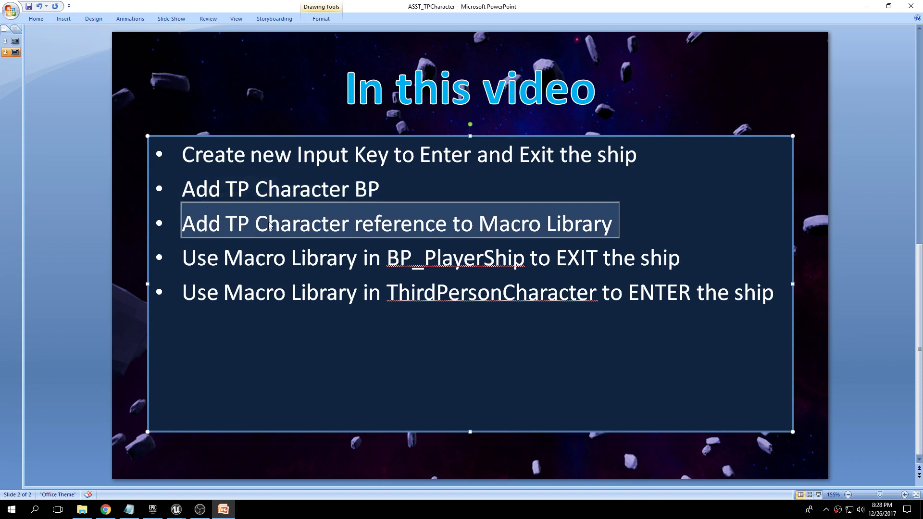
mouse_move(176, 509)
left_click(230, 472)
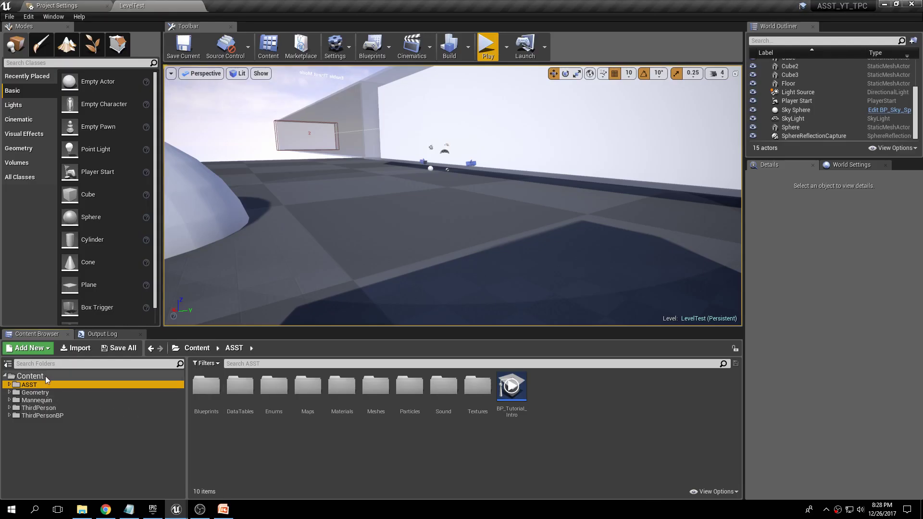
Browse to Blueprints > Actors > TPCharacter and open the BP_MLB_TPCharacter macro library.
double_click(206, 385)
double_click(207, 389)
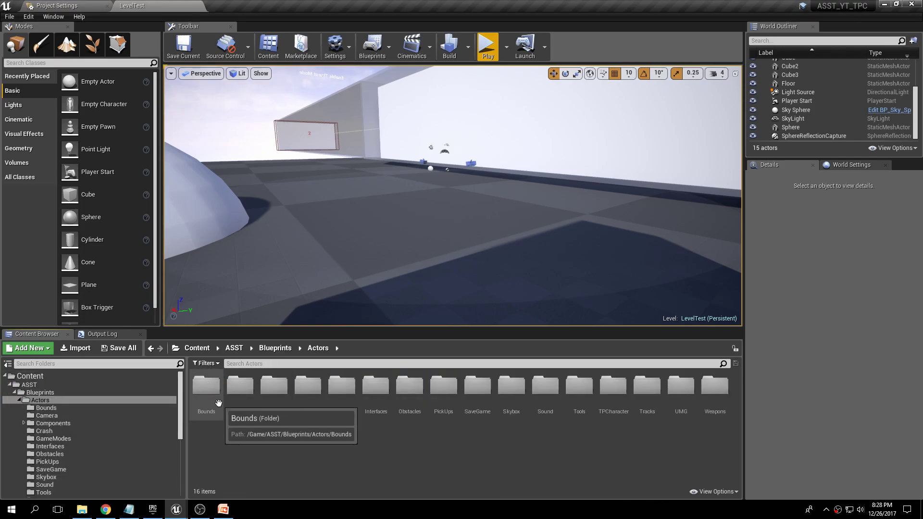
double_click(621, 413)
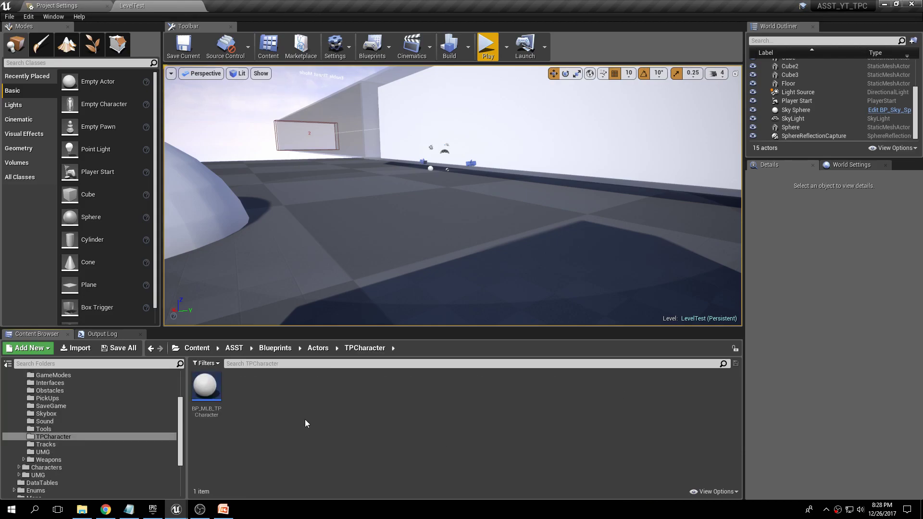
double_click(215, 390)
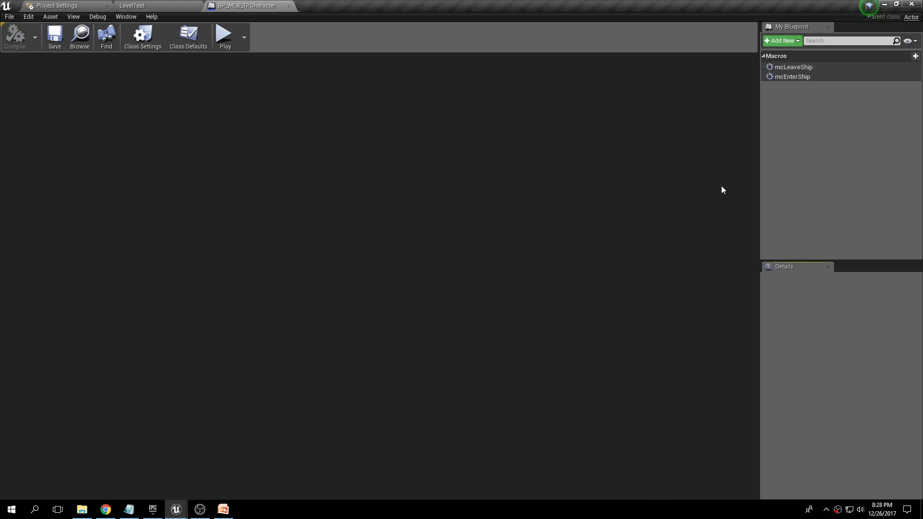
Open mcLeaveShip, zoom to the SpawnActor node, and filter its Class list with 'thirdpe'.
double_click(792, 67)
right_click_drag(601, 180, 516, 105)
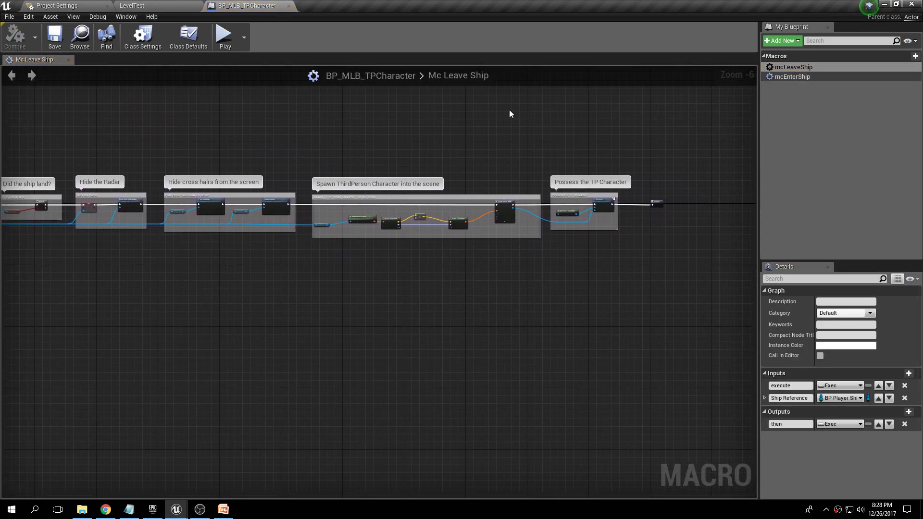
scroll(414, 220, "up", 2)
right_click_drag(415, 220, 375, 197)
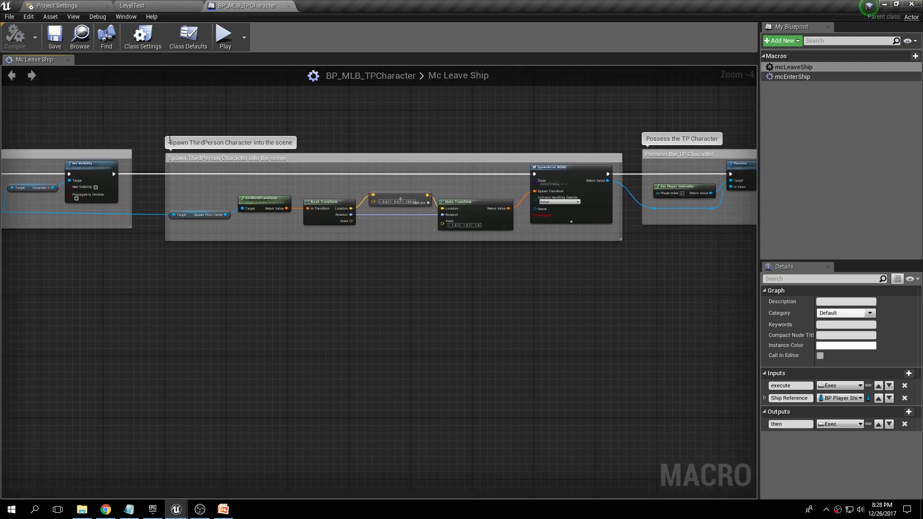
scroll(418, 145, "up", 4)
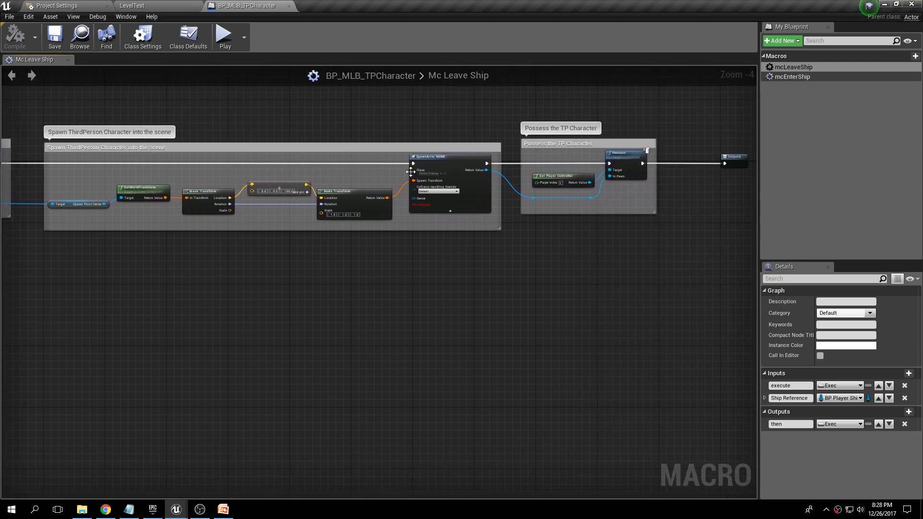
right_click_drag(401, 165, 337, 198)
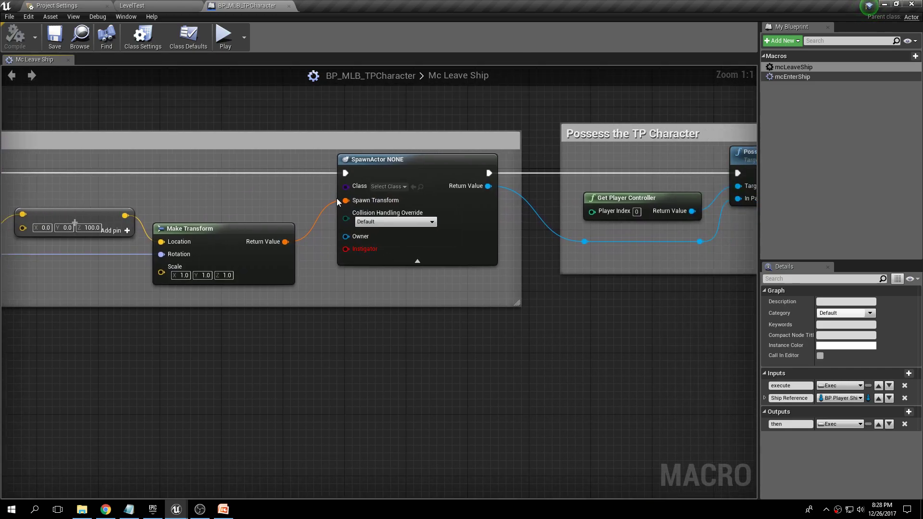
left_click(385, 186)
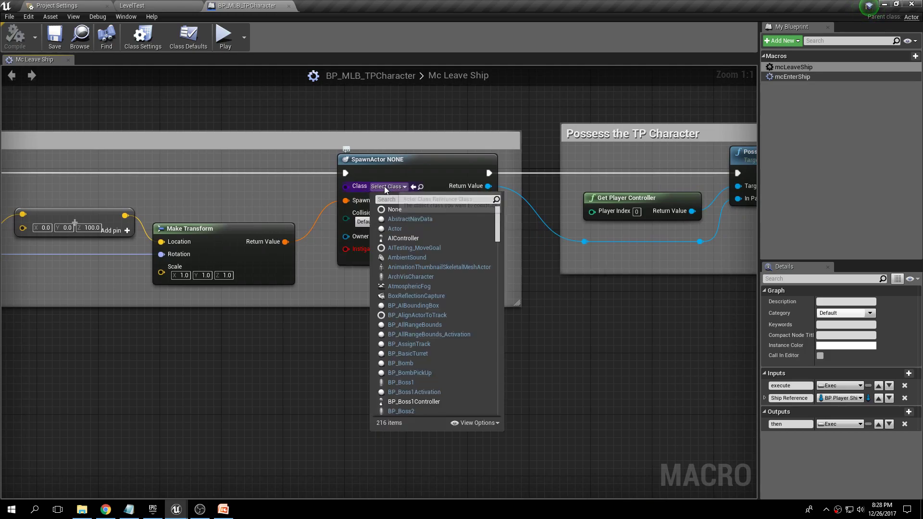
type("thirdpe")
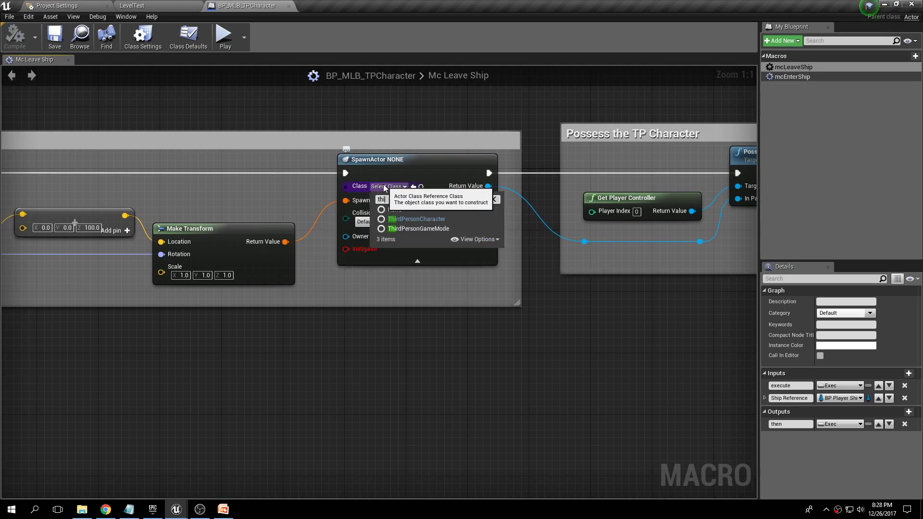